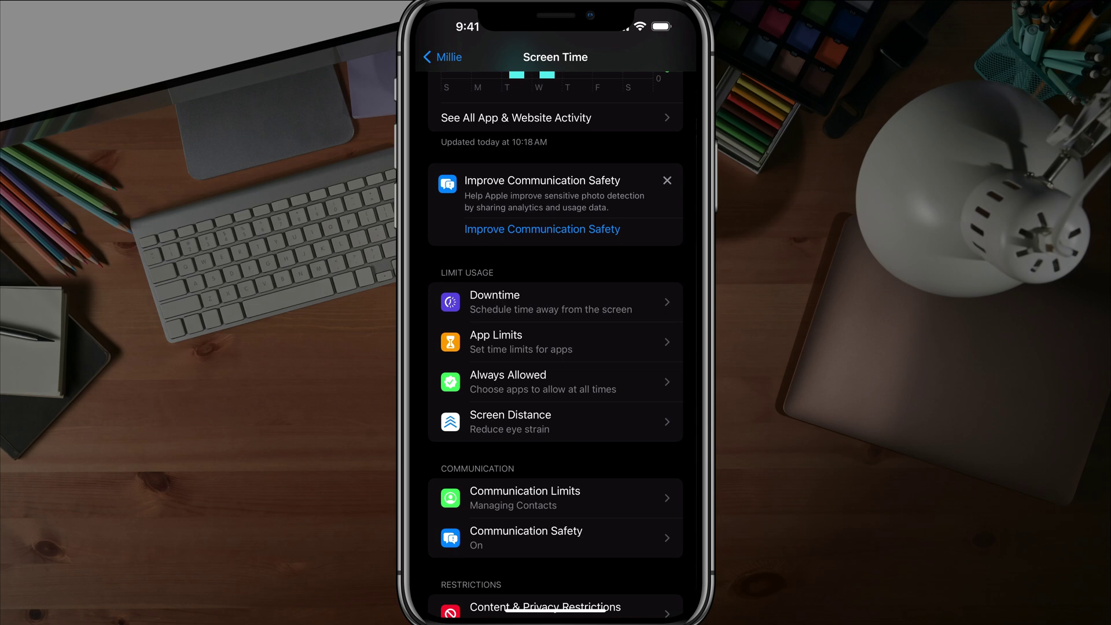
Step: Open the Downtime settings on the child's Screen Time page
click(522, 301)
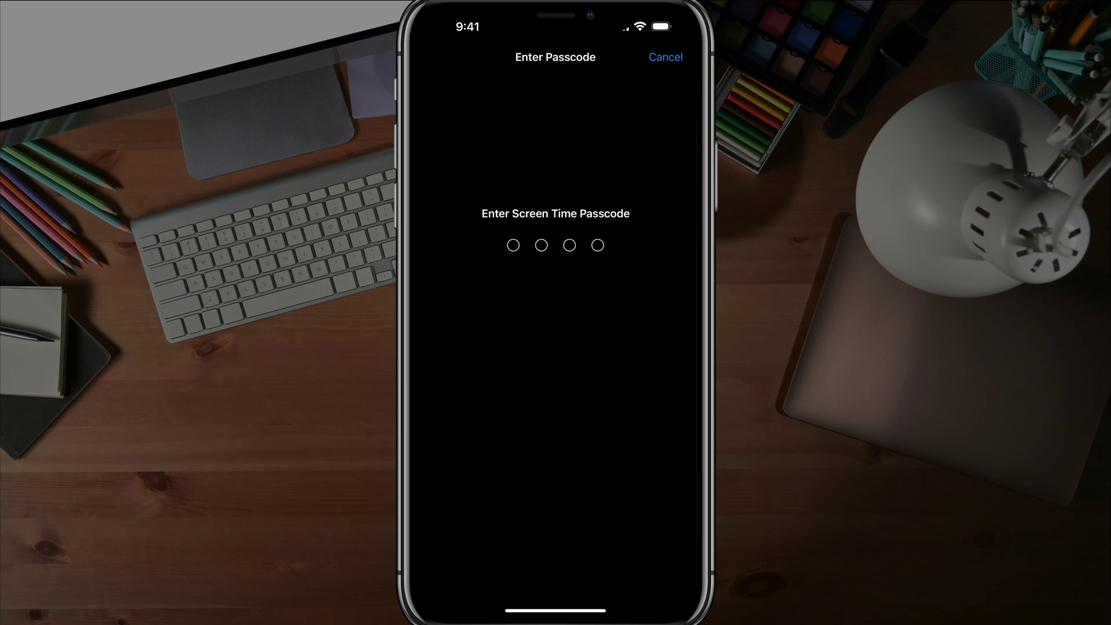
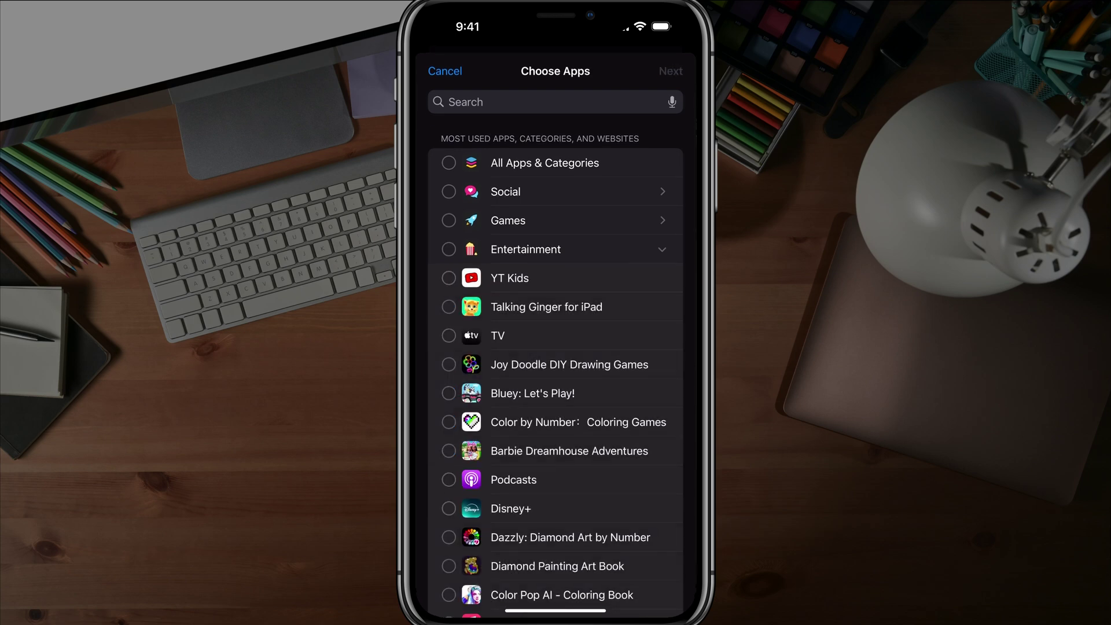
Step: Select YT Kids as the app to receive a daily time limit
click(448, 279)
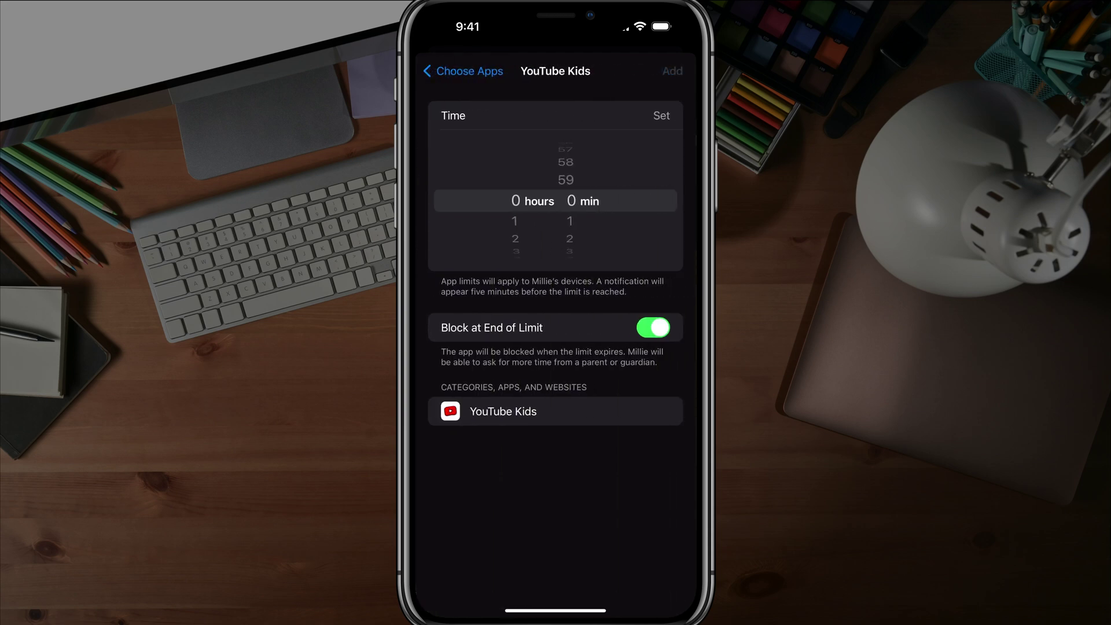
scroll(515, 201, down, 2)
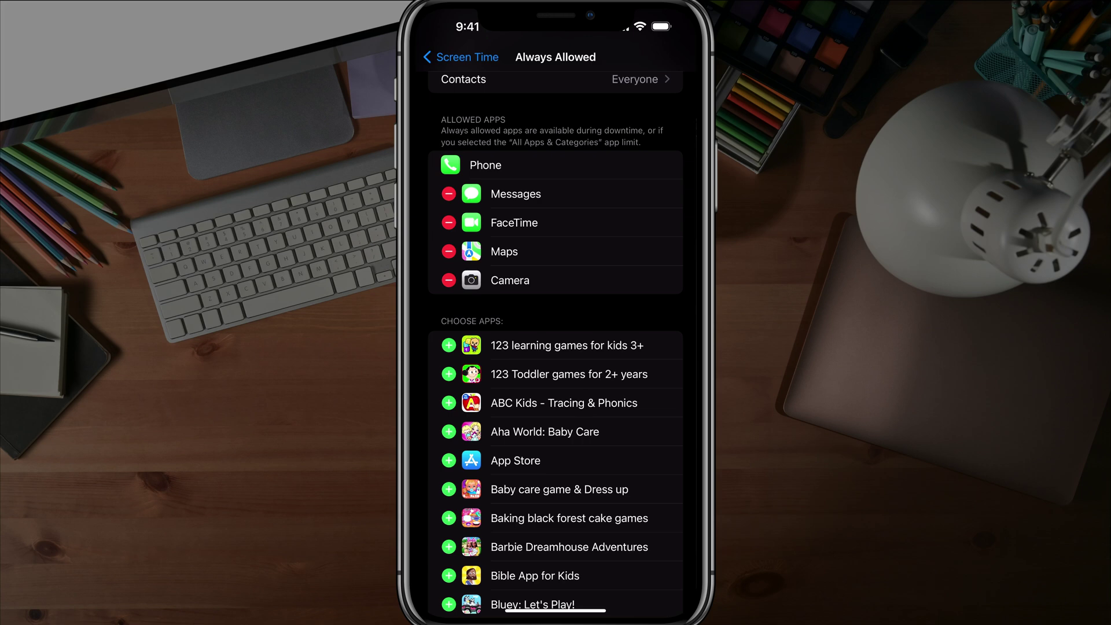
scroll(556, 347, up, 2)
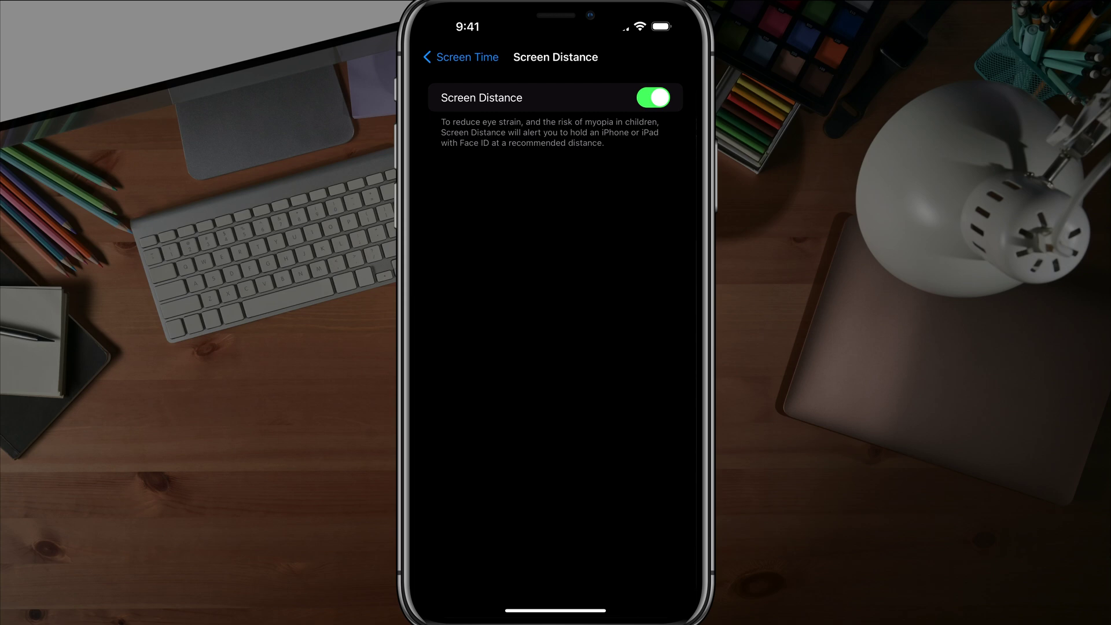
Step: Return to the child's Screen Time overview, leaving Screen Distance enabled
click(460, 56)
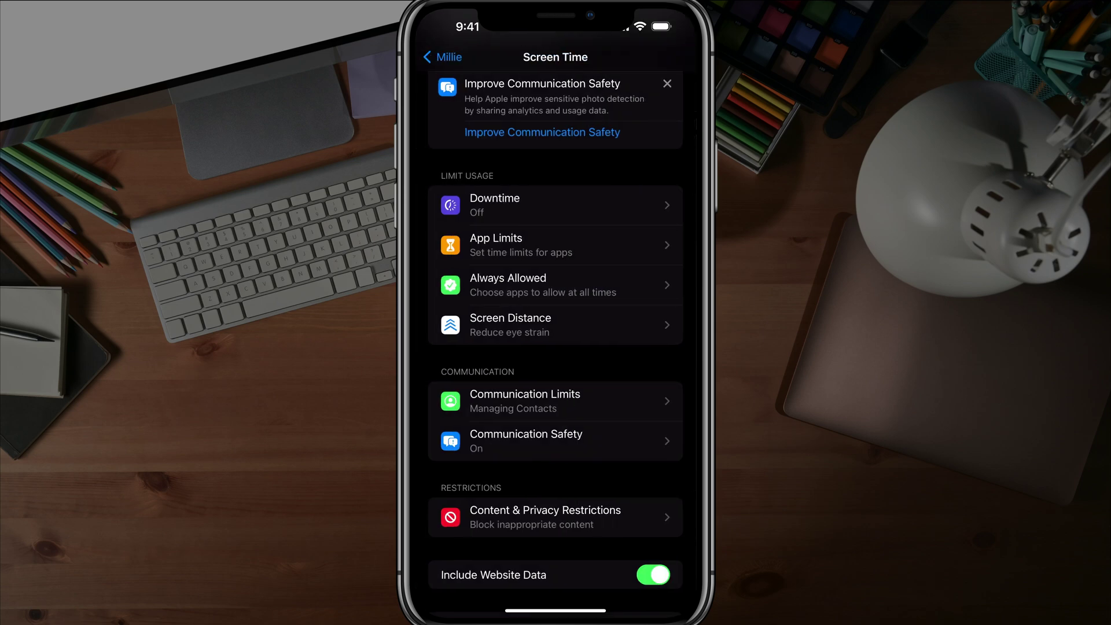
scroll(555, 347, down, 2)
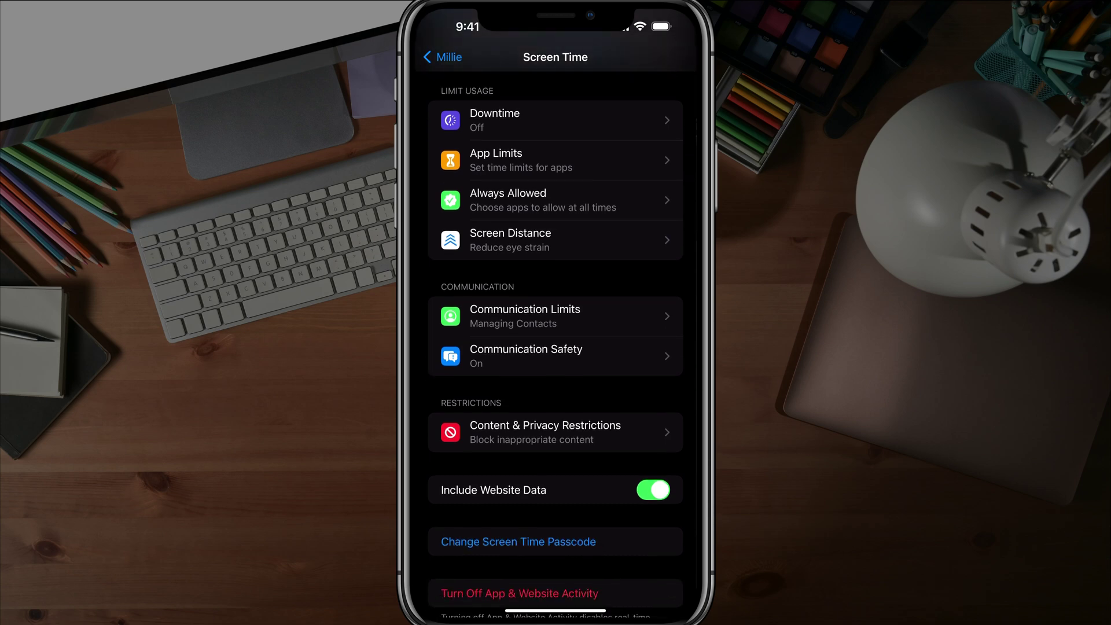
click(525, 315)
scroll(555, 347, down, 2)
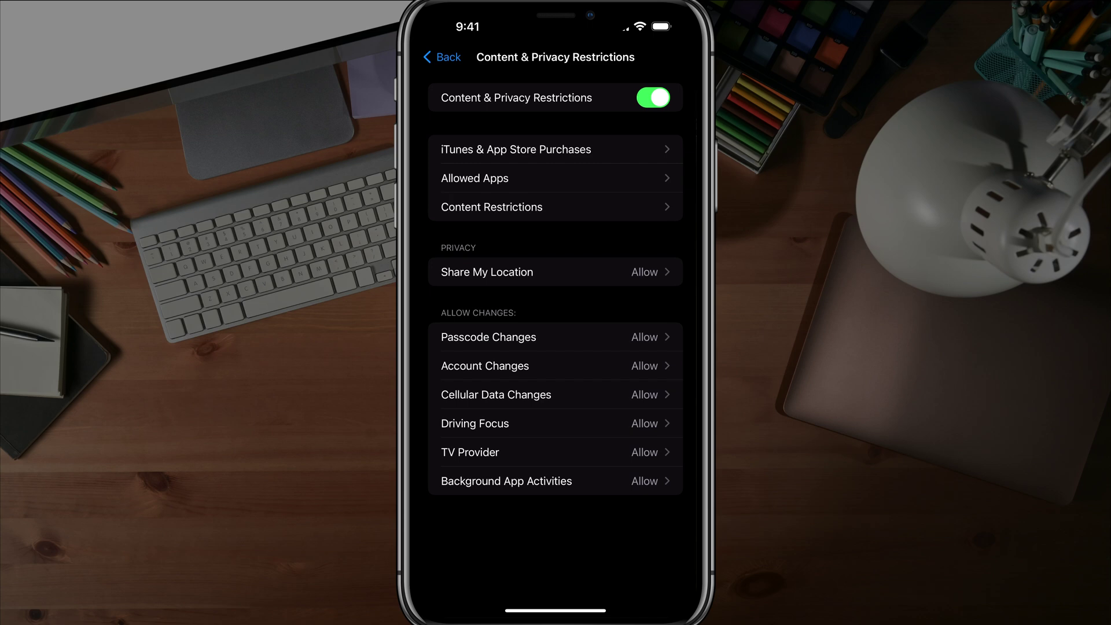
Step: In Content Restrictions, confirm Music and Podcasts are limited to Clean, then return to the list
click(662, 207)
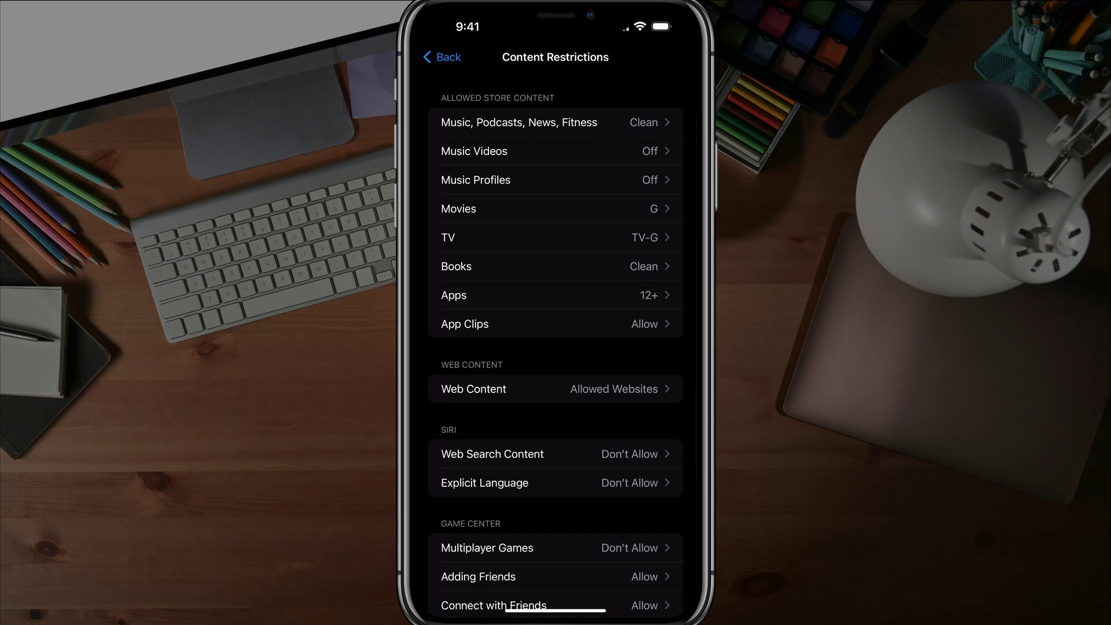
click(556, 122)
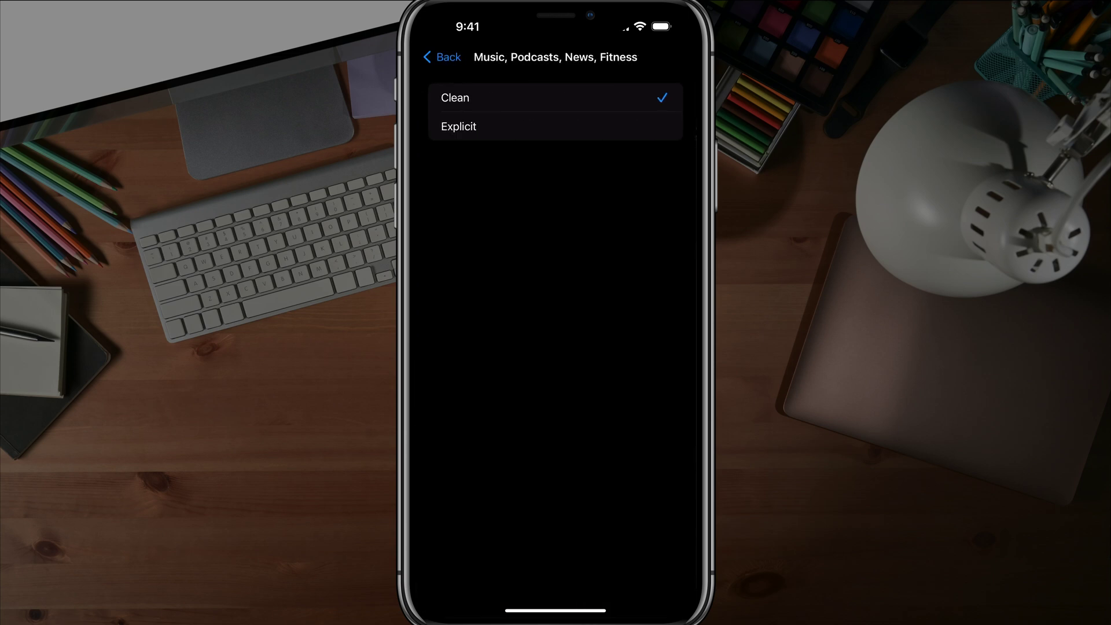
click(441, 57)
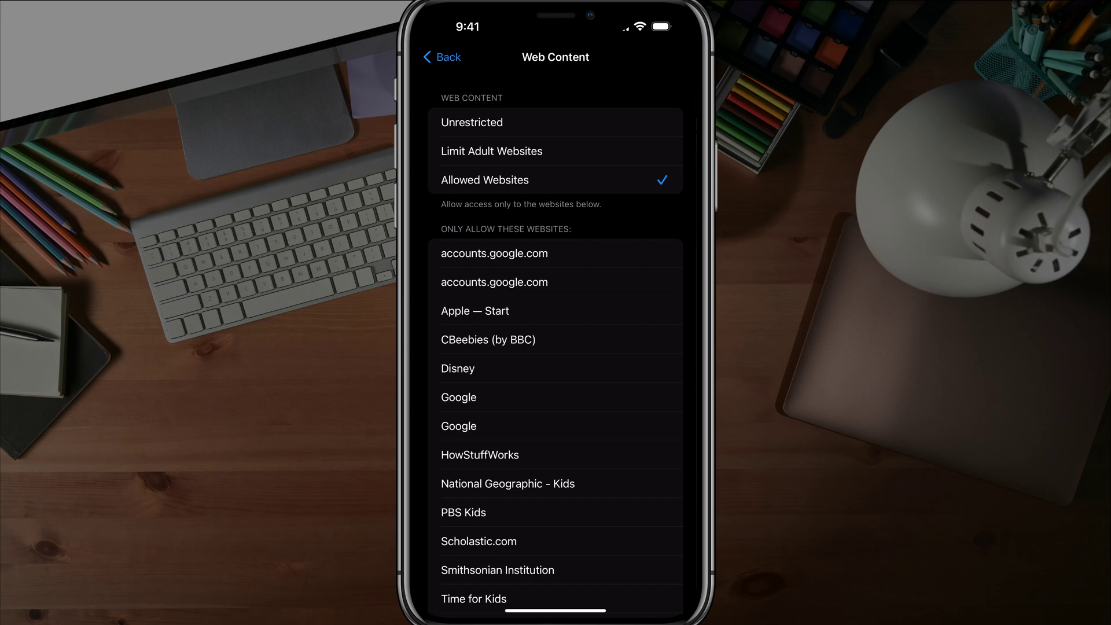
Step: Delete Apple — Start from Allowed Websites and return to Content Restrictions
drag(659, 311, 452, 310)
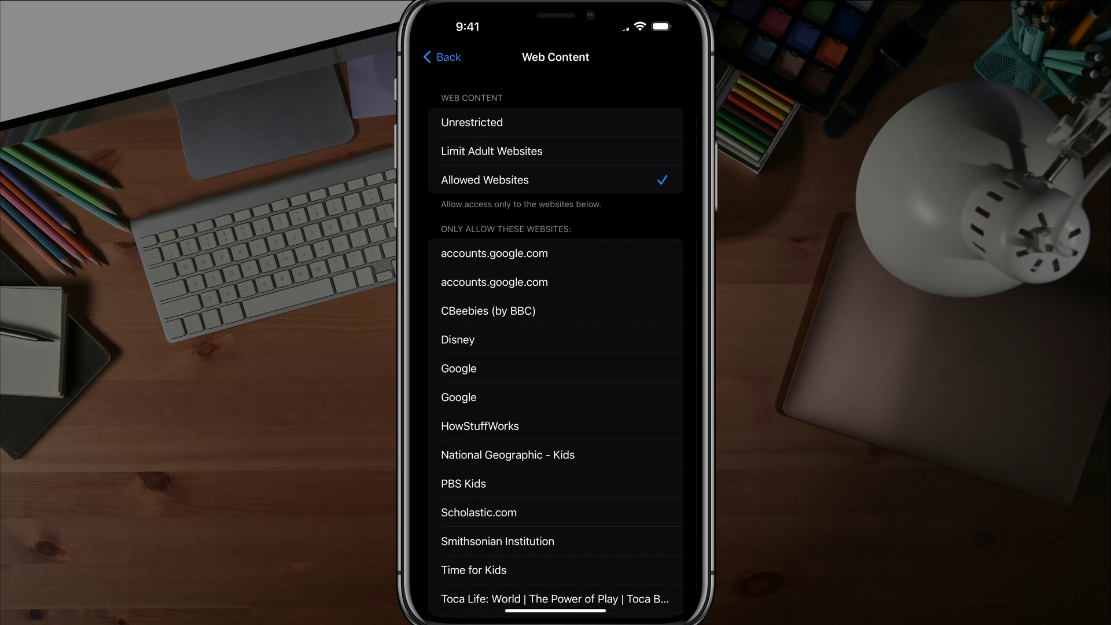
click(442, 56)
scroll(556, 347, down, 1)
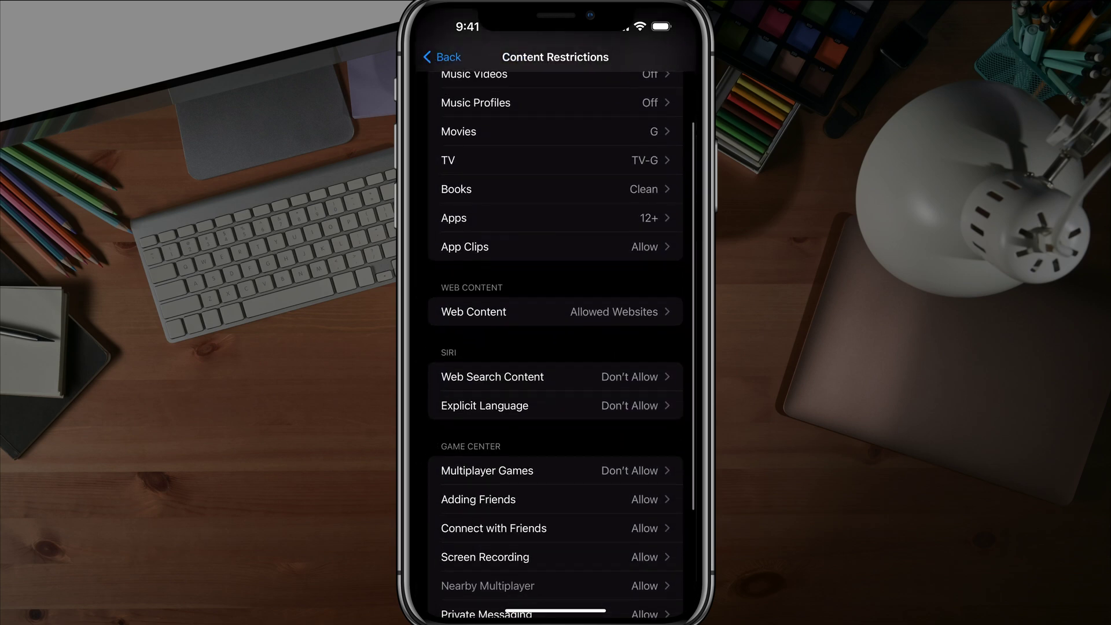
scroll(556, 347, down, 2)
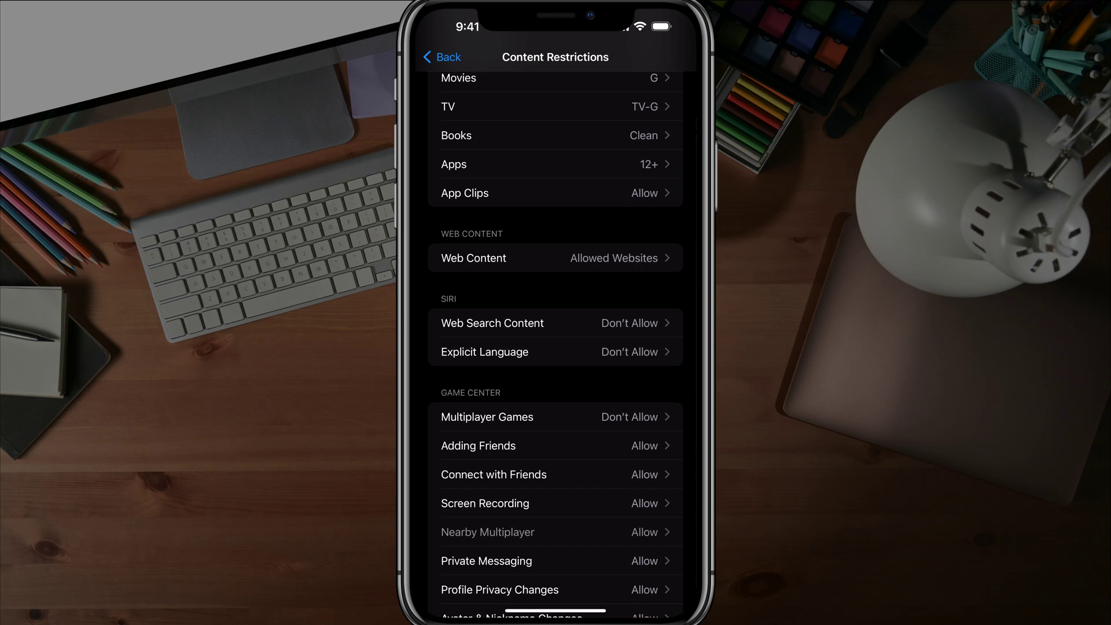
scroll(555, 347, down, 3)
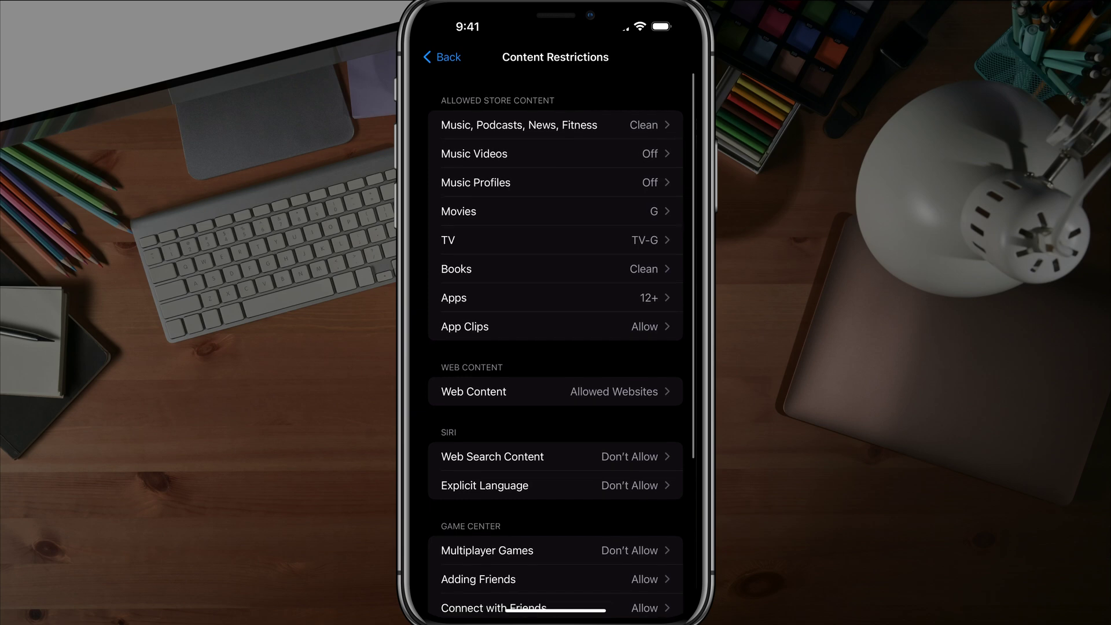